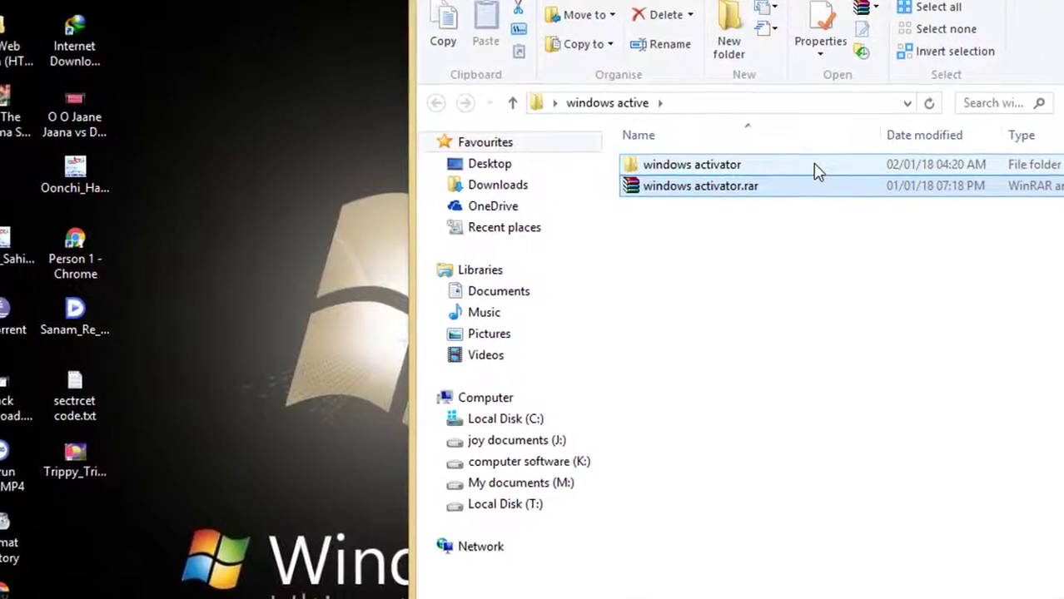
- Open the kms pico folder inside windows activator and launch KMSpico_setup.exe
double_click(817, 165)
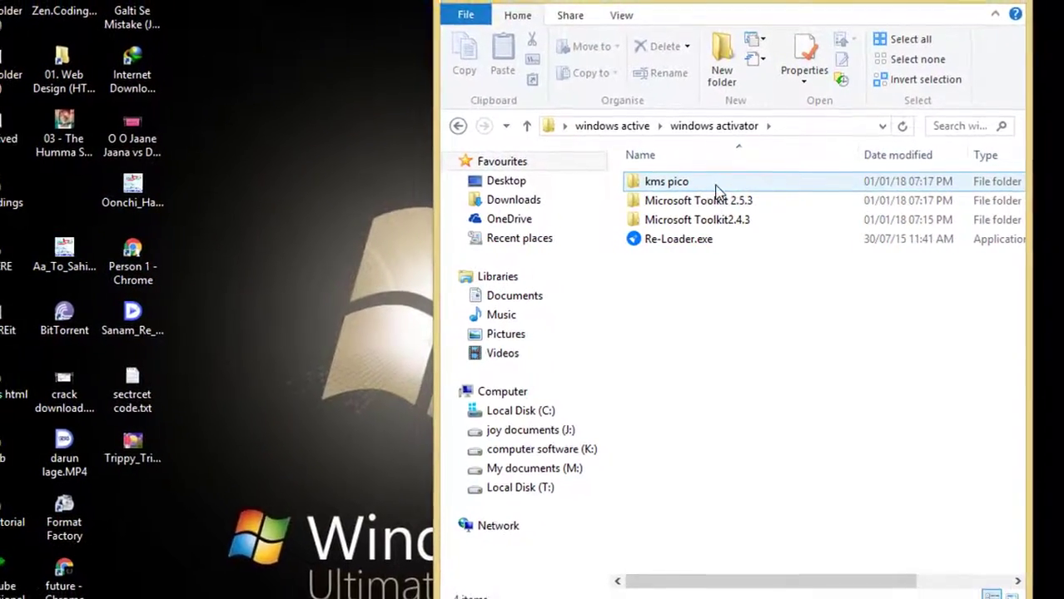
left_click(704, 186)
double_click(712, 190)
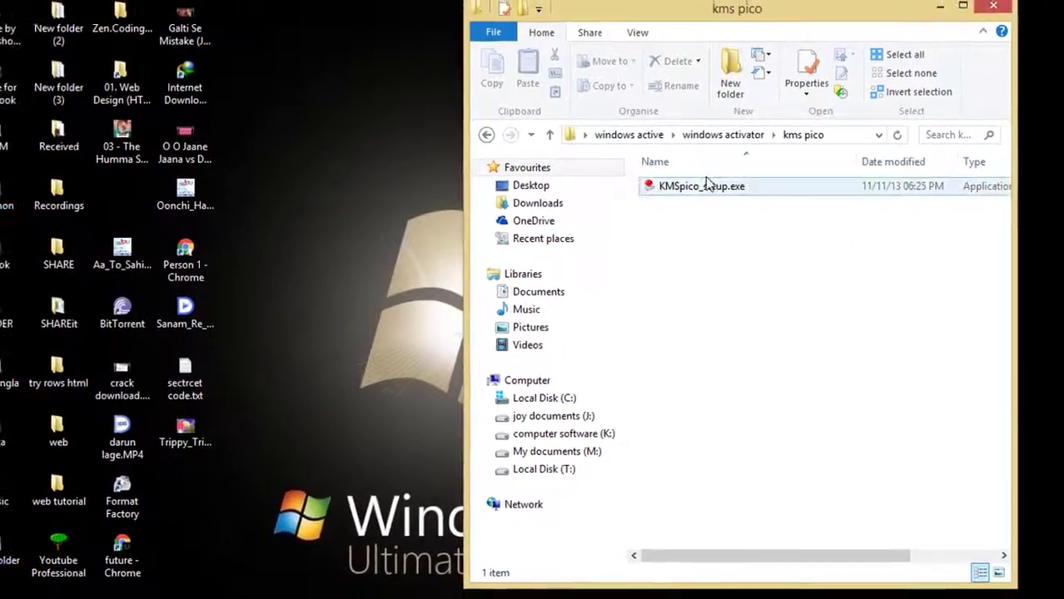
double_click(704, 188)
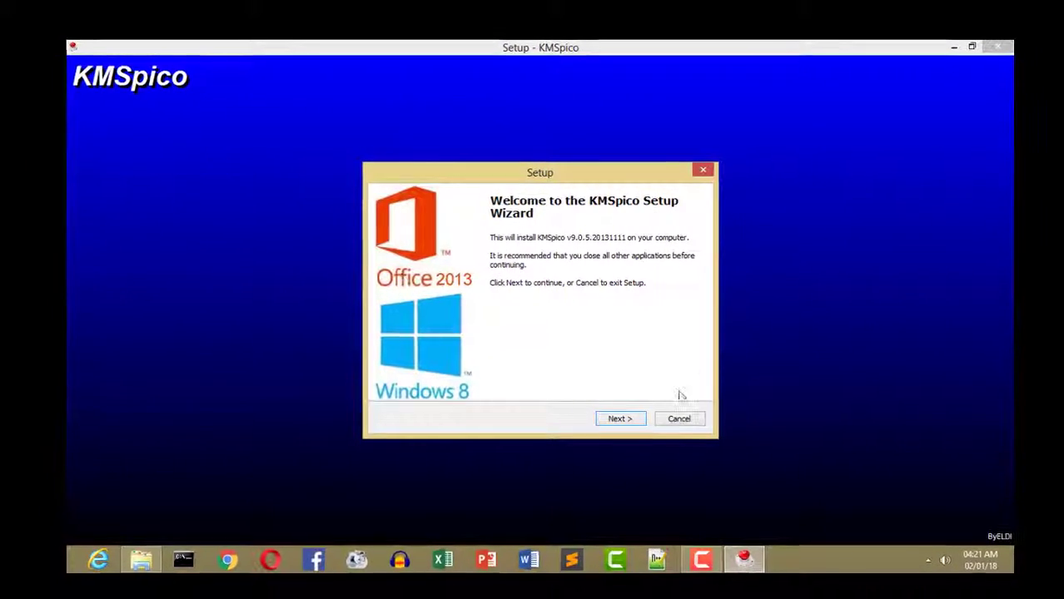
- Install KMSpico with the licence agreement accepted and the default folders kept, and open the properties of Computer
left_click(621, 418)
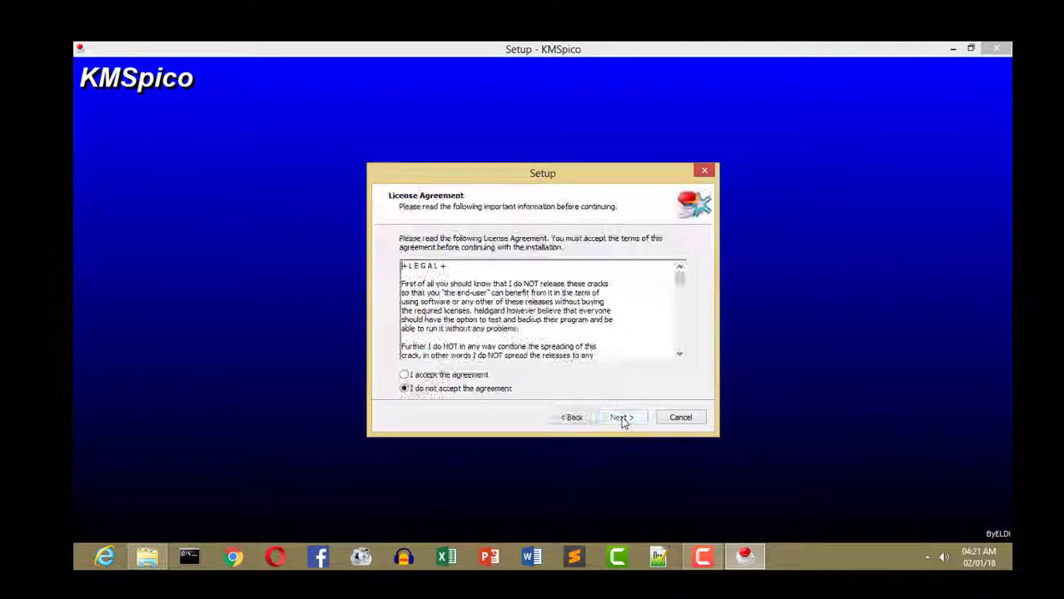
left_click(474, 380)
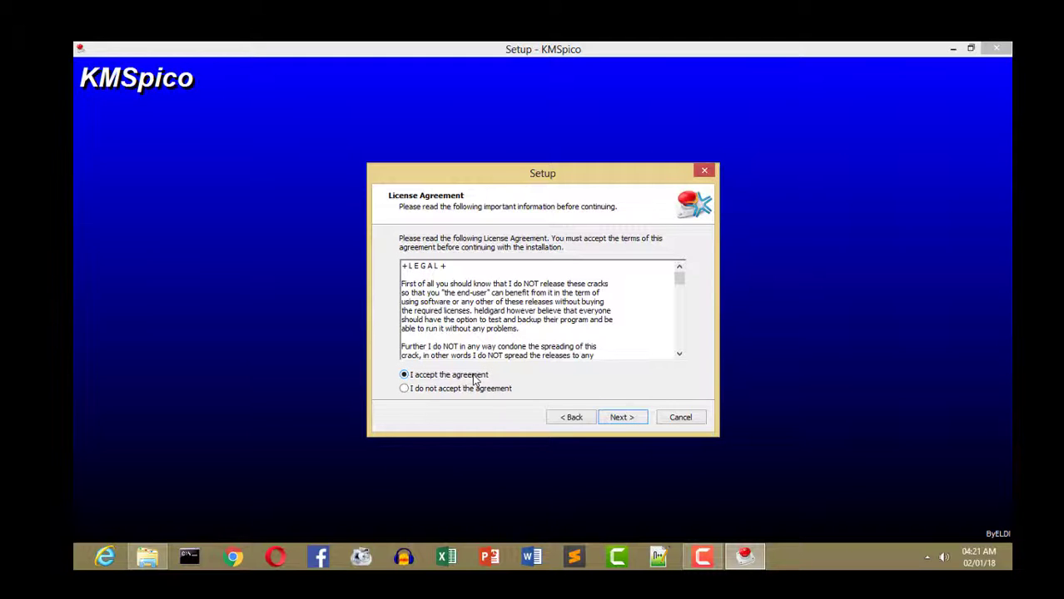
left_click(623, 418)
left_click(623, 418)
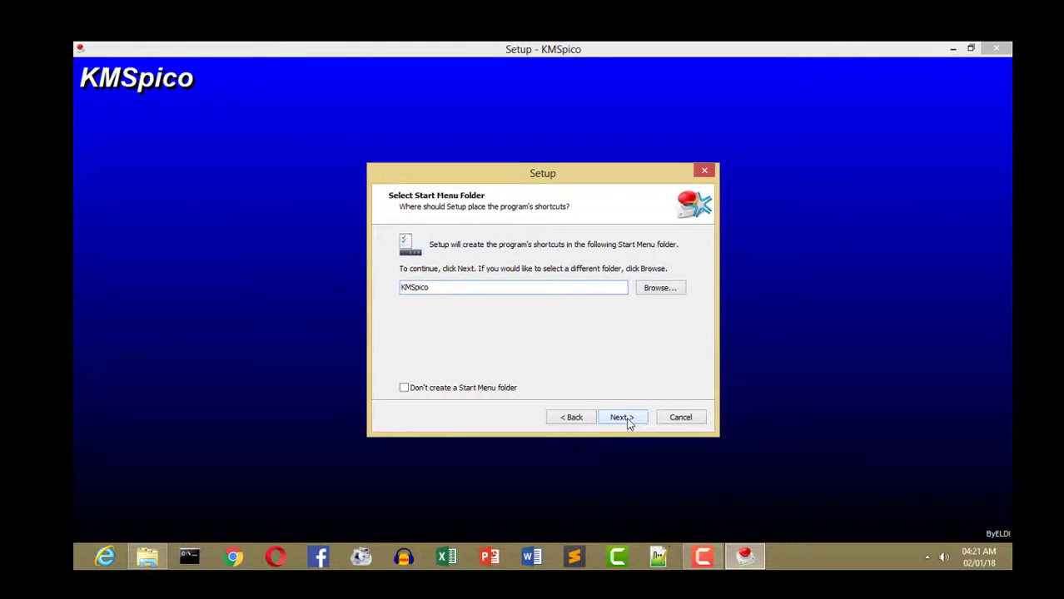
left_click(623, 418)
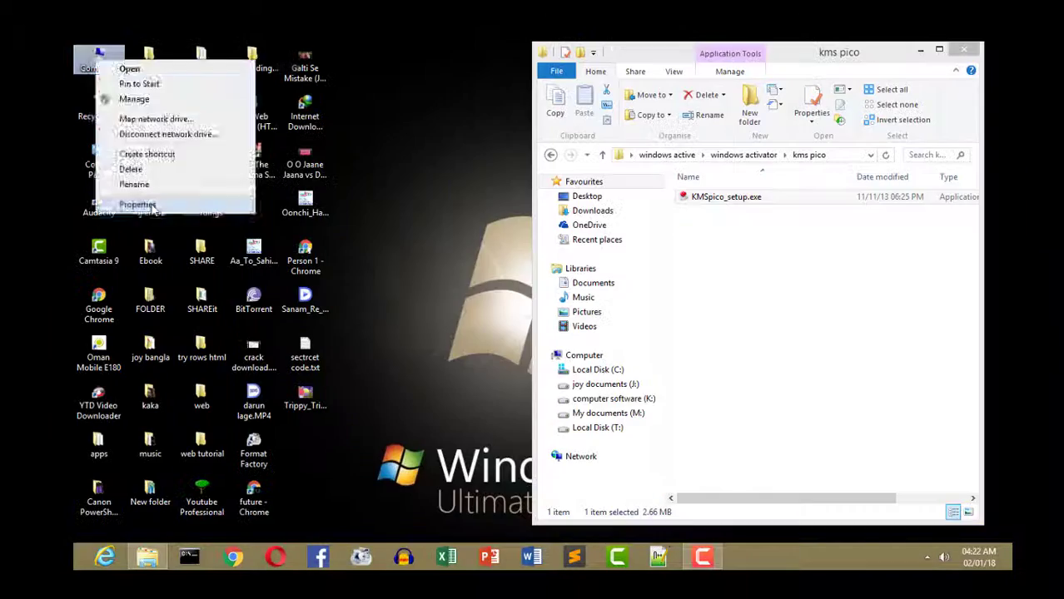
left_click(119, 203)
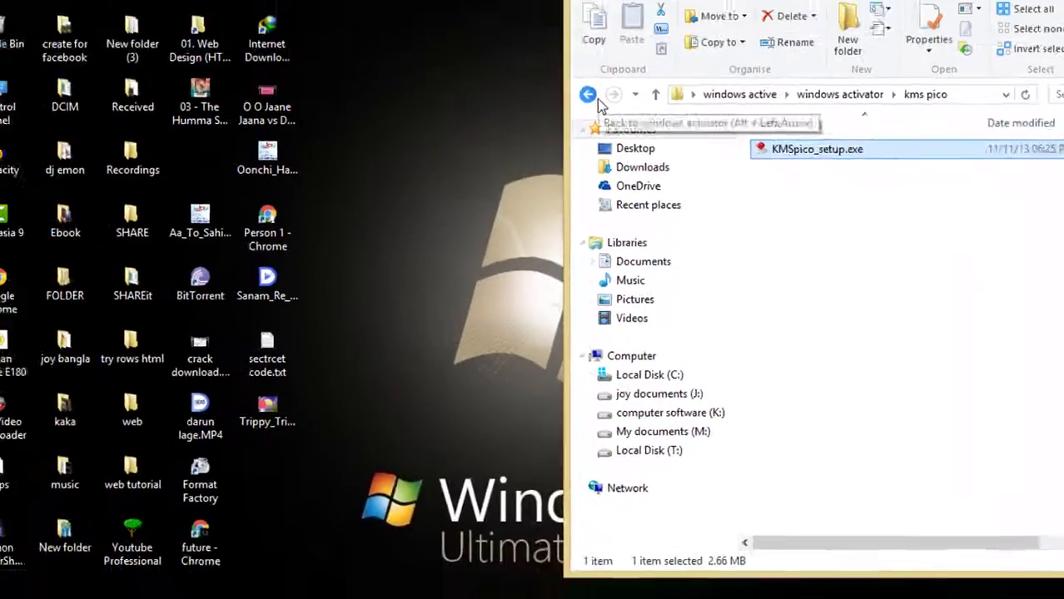
- Return to the windows activator folder in a maximized window and open Keys.txt from the Microsoft Toolkit 2.5.3 folder
left_click(666, 35)
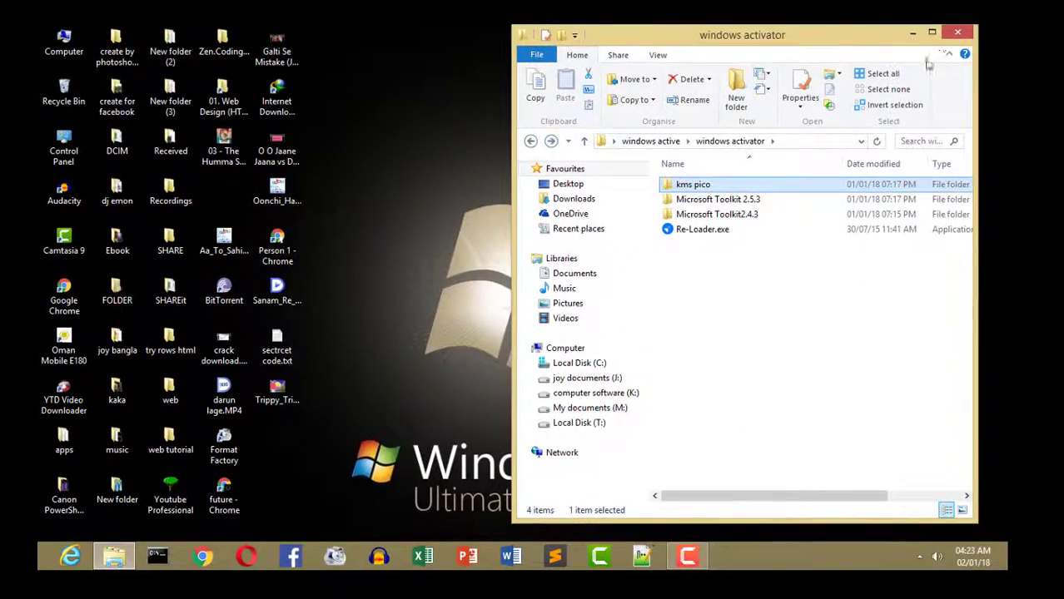
left_click(931, 34)
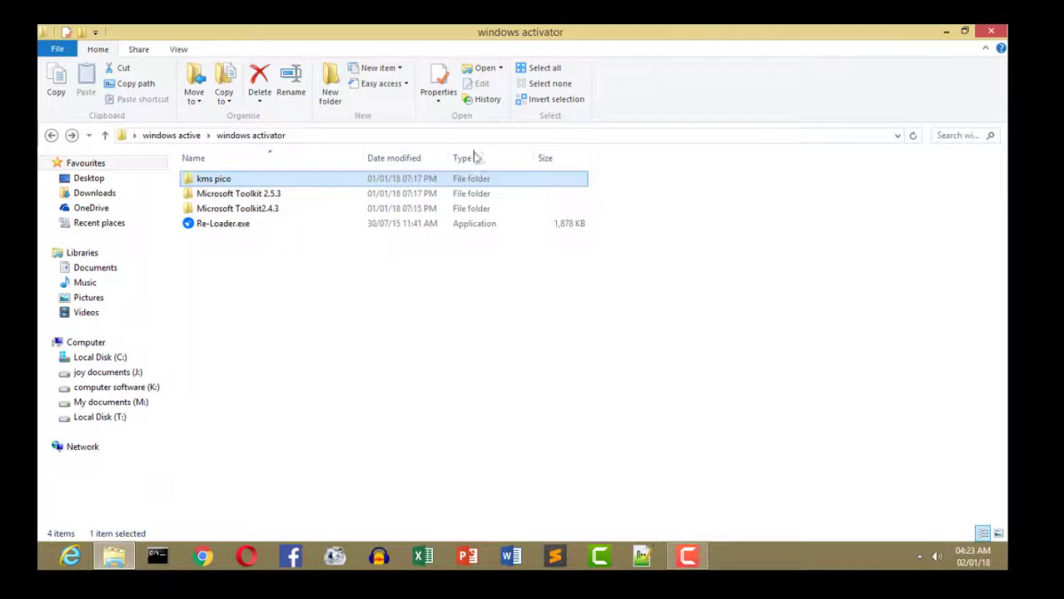
double_click(263, 198)
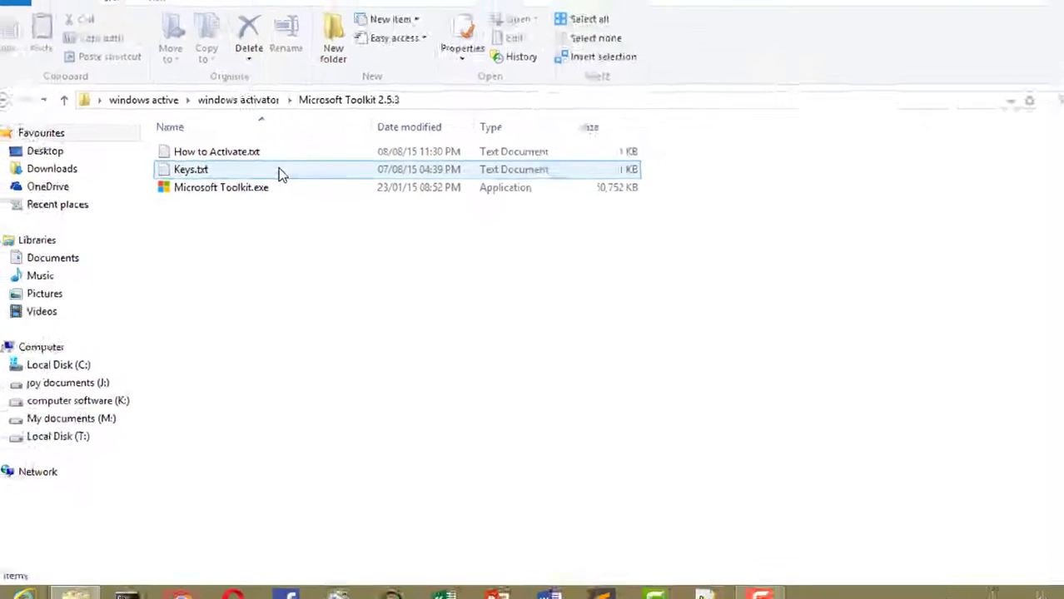
double_click(279, 171)
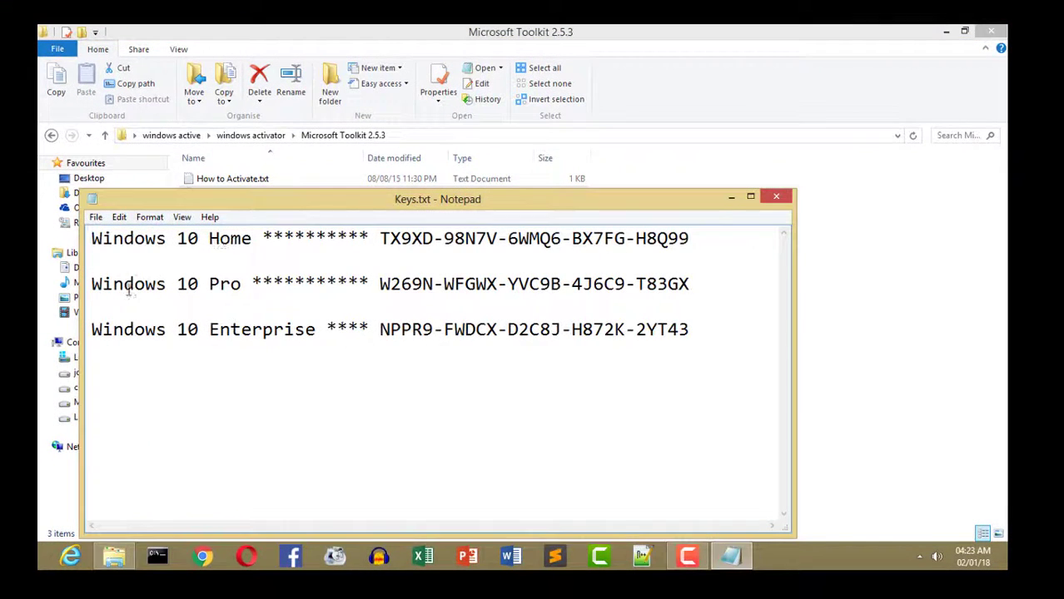
- Examine the Windows 10 Home and Pro entries in Keys.txt, highlighting the Pro product key, and close the file
left_click_drag(92, 239, 215, 244)
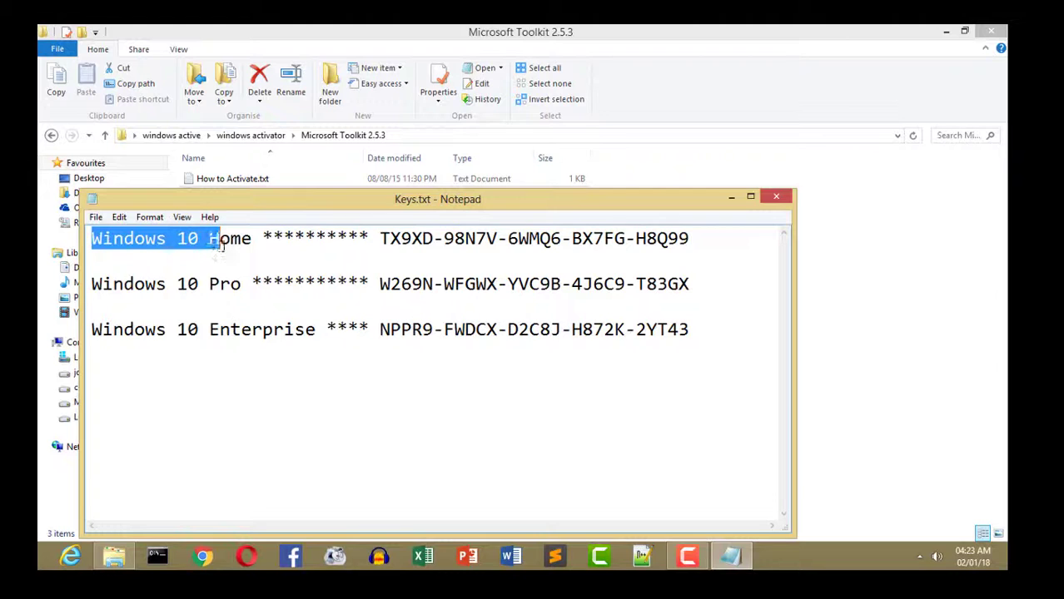
left_click_drag(92, 284, 380, 285)
left_click(702, 281)
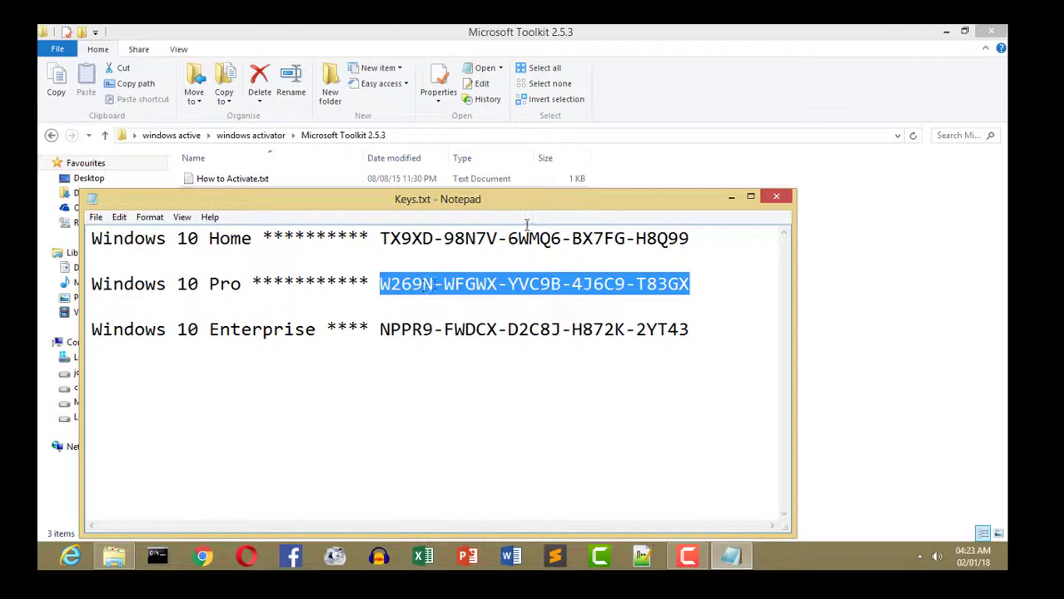
left_click_drag(516, 208, 546, 168)
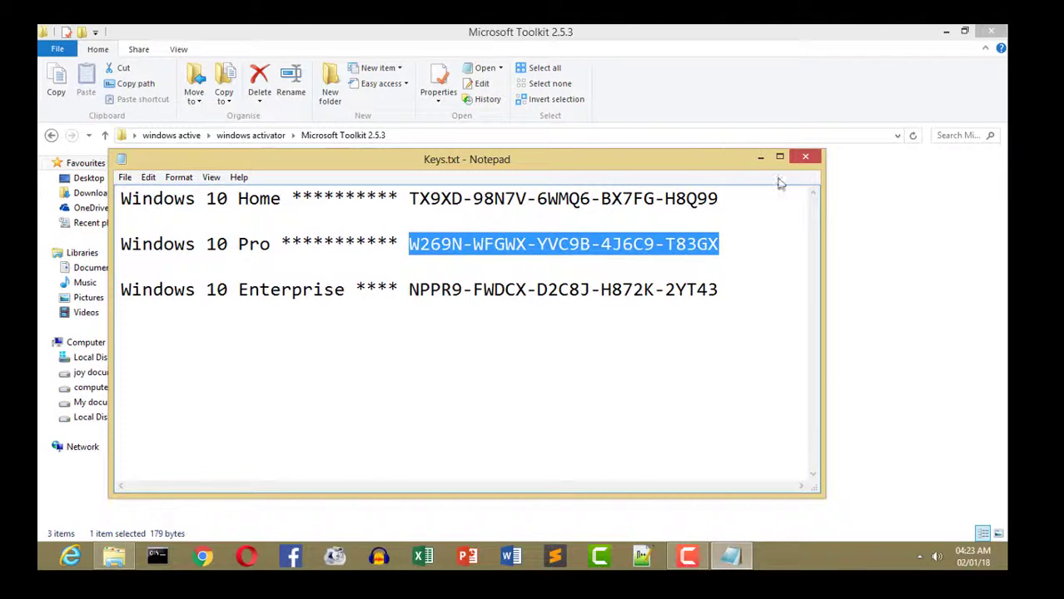
left_click(806, 158)
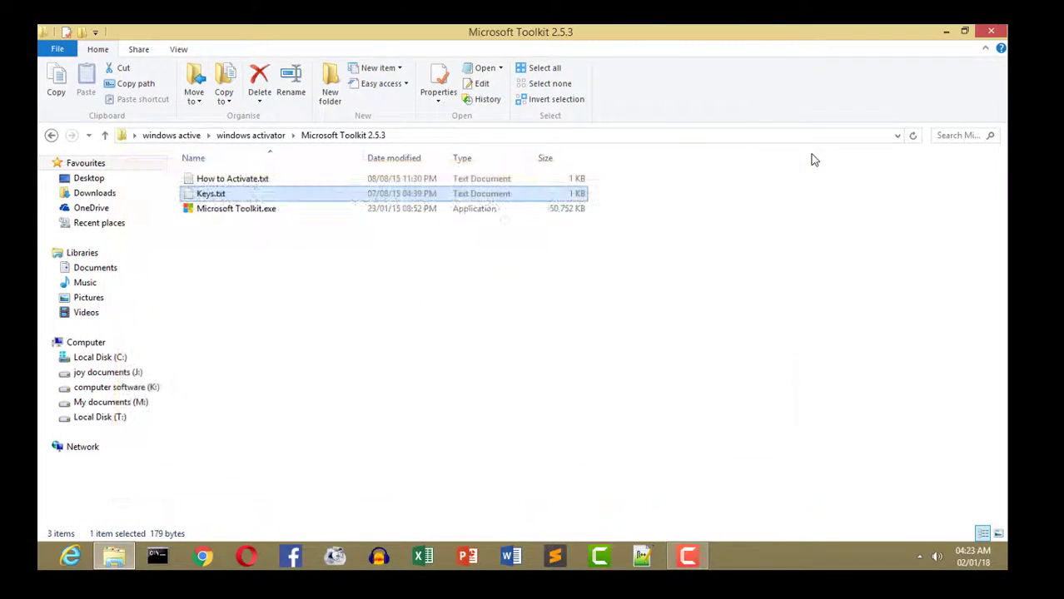
- Run Microsoft Toolkit.exe as administrator and view the activation options of its Office Toolkit
left_click(260, 212)
right_click(259, 211)
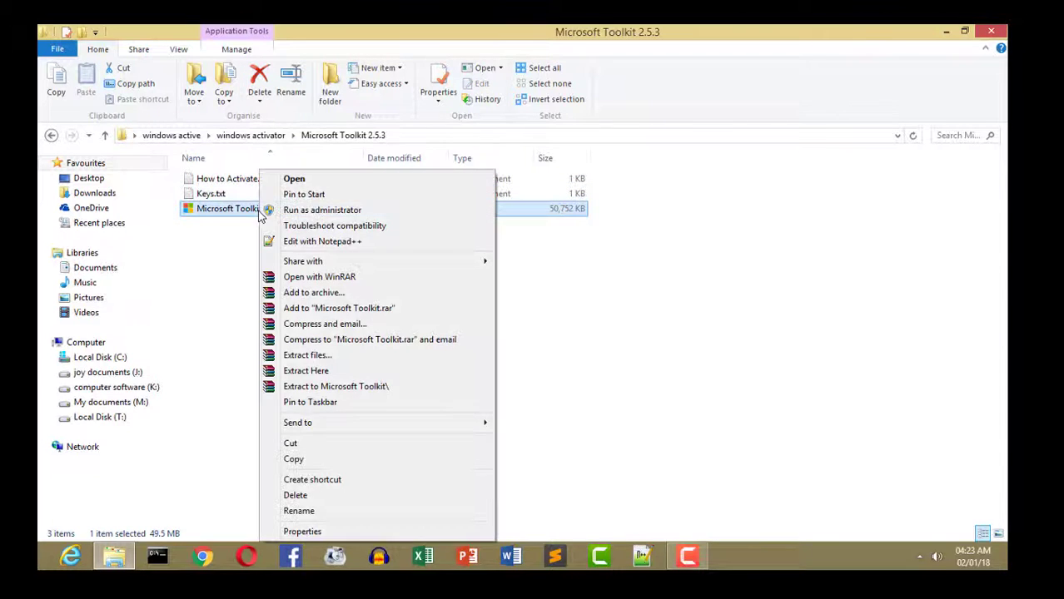
left_click(320, 210)
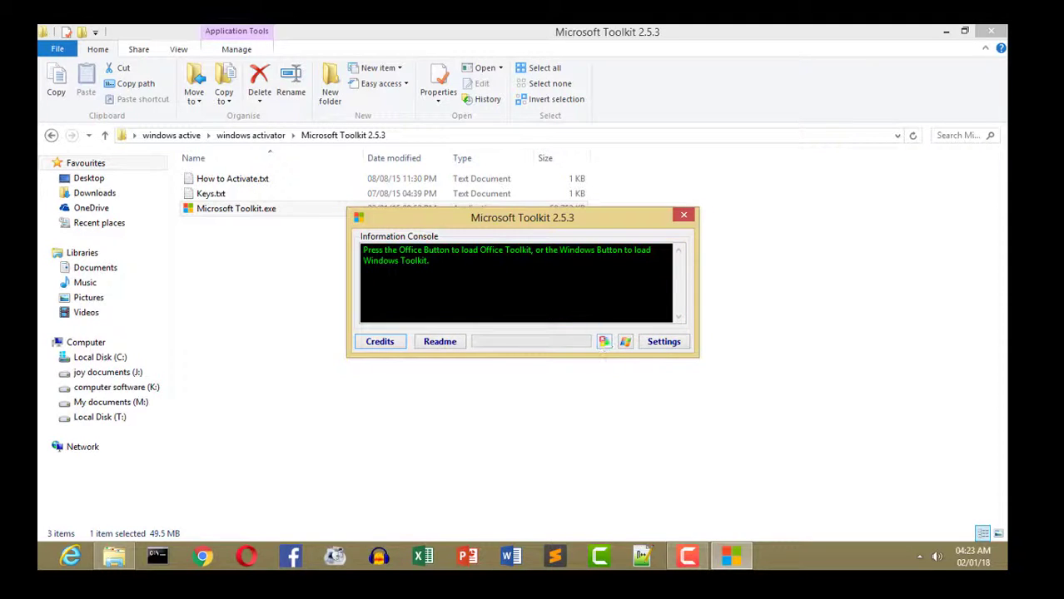
left_click(605, 343)
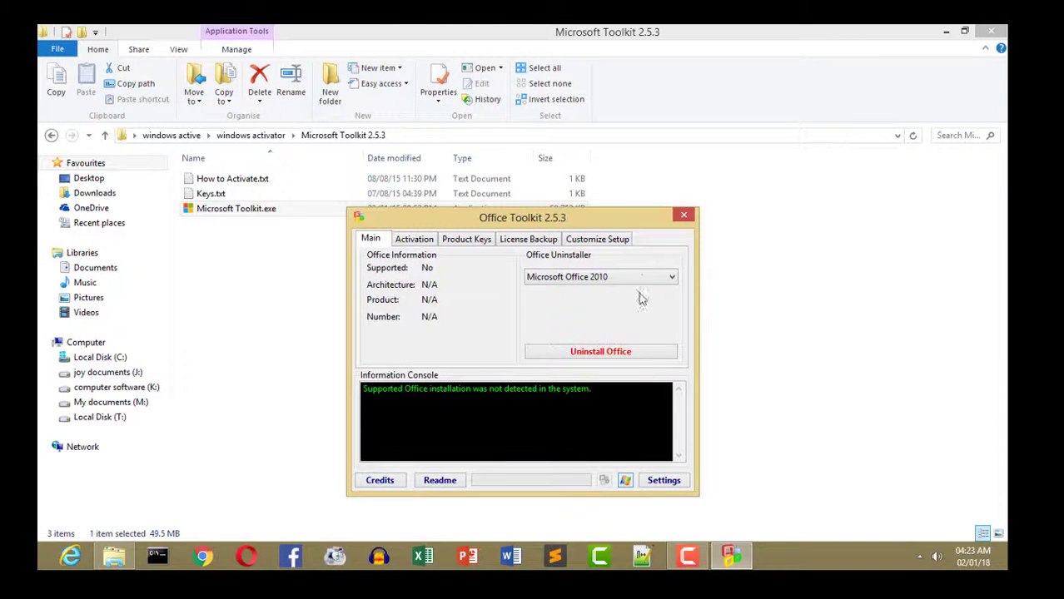
left_click(413, 240)
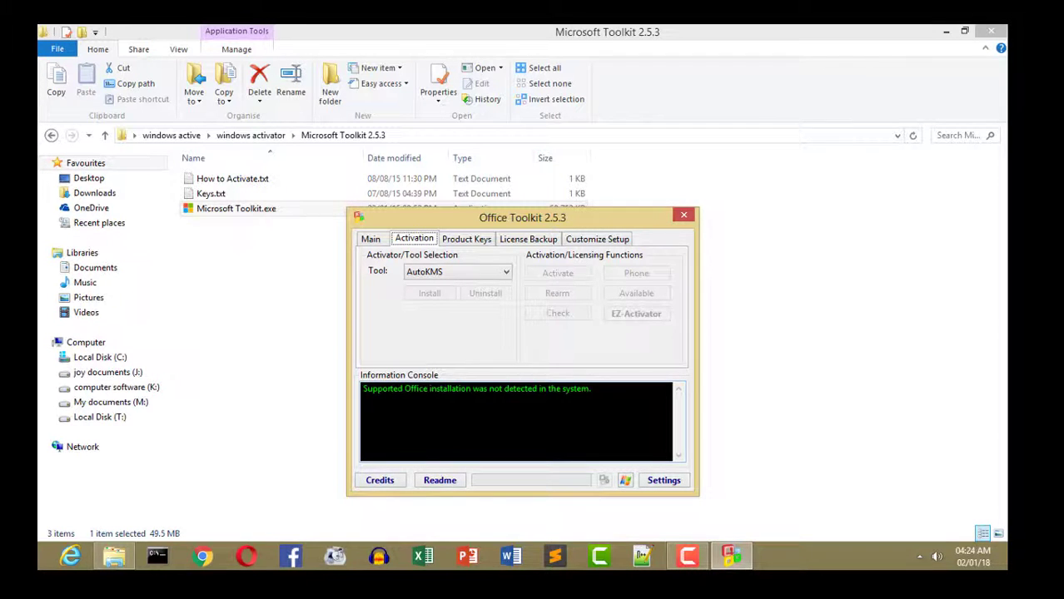
- Switch to the Windows Toolkit and install the AutoKMS activation tool, checking the installation message in the console
left_click(626, 481)
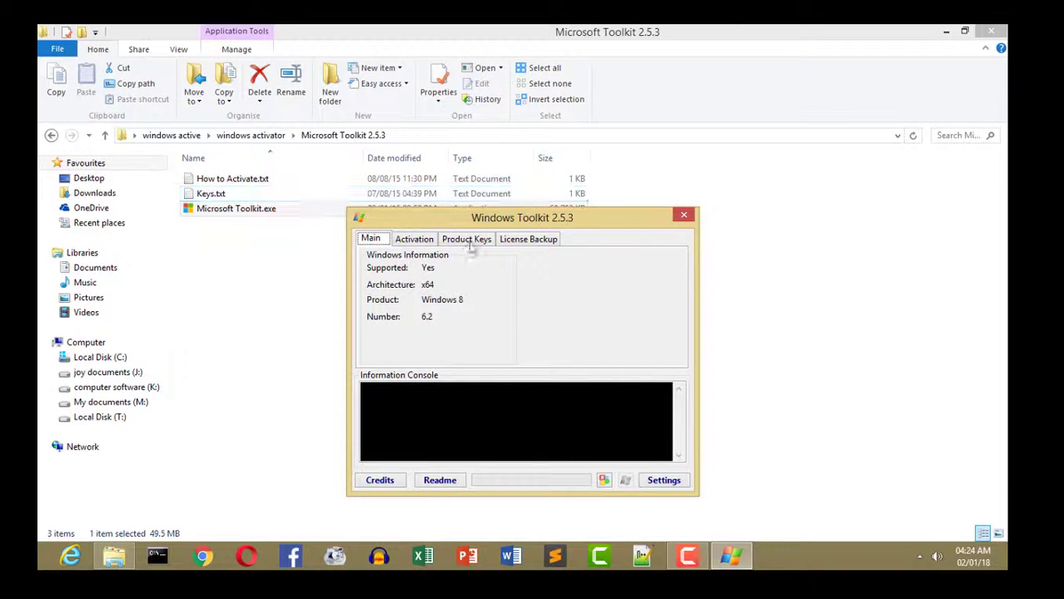
left_click(413, 241)
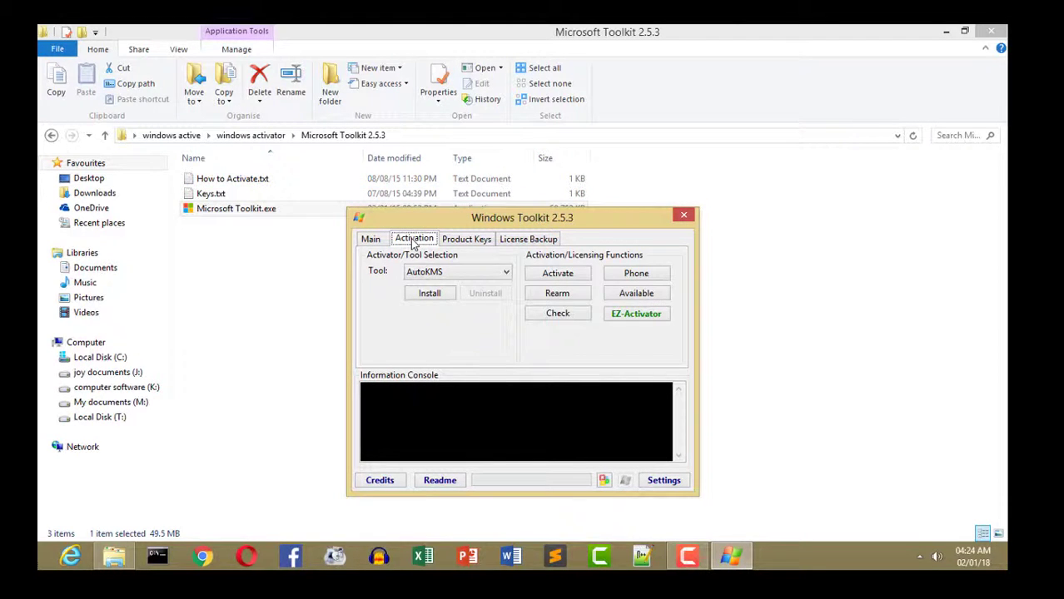
left_click(427, 294)
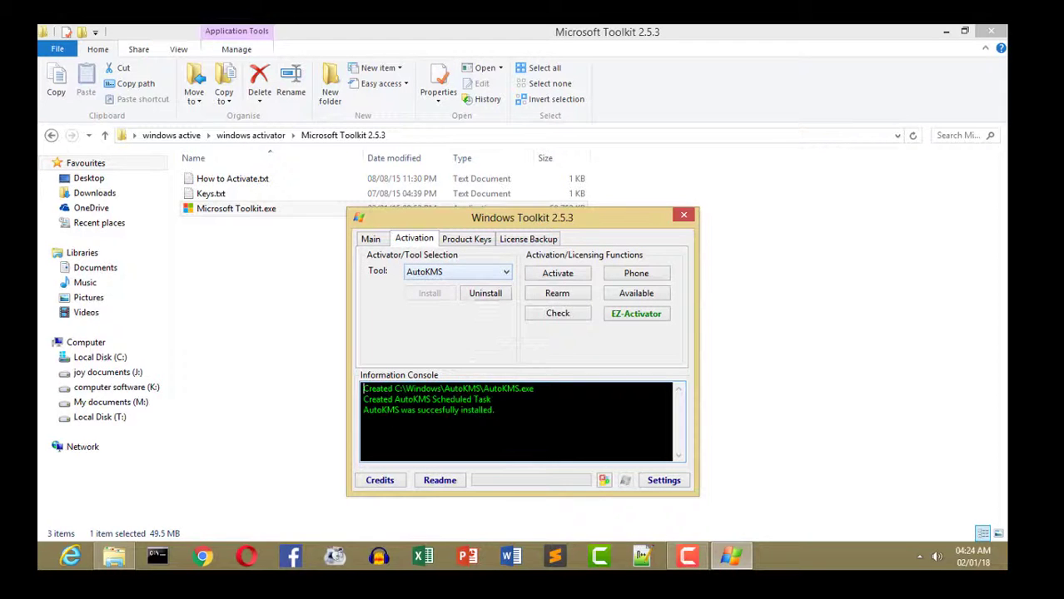
left_click_drag(363, 409, 494, 410)
left_click(495, 410)
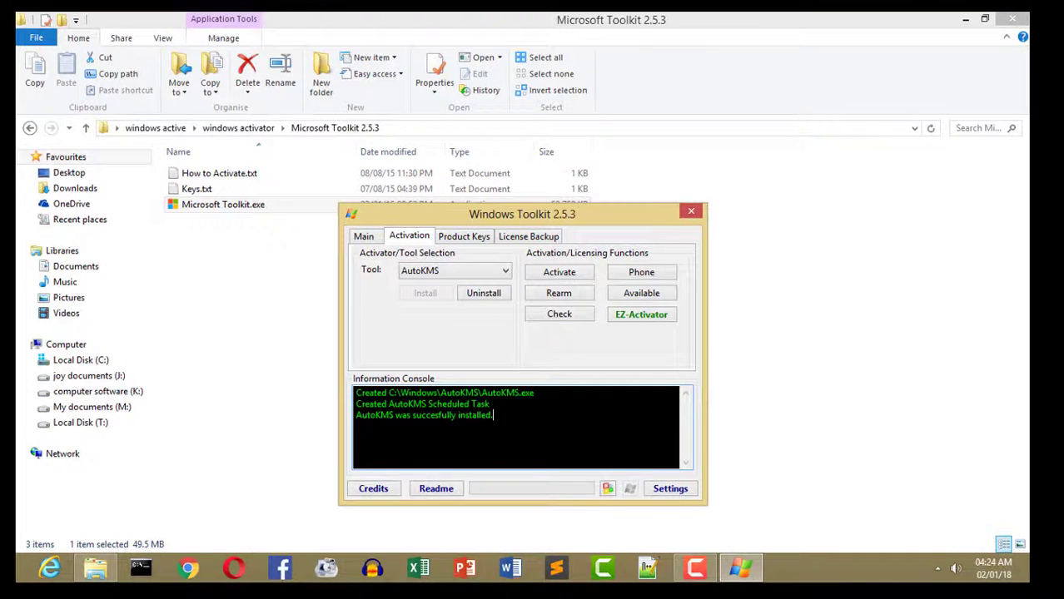
- Run the Windows activation with AutoKMS as the selected tool and close the Windows Toolkit
left_click(560, 273)
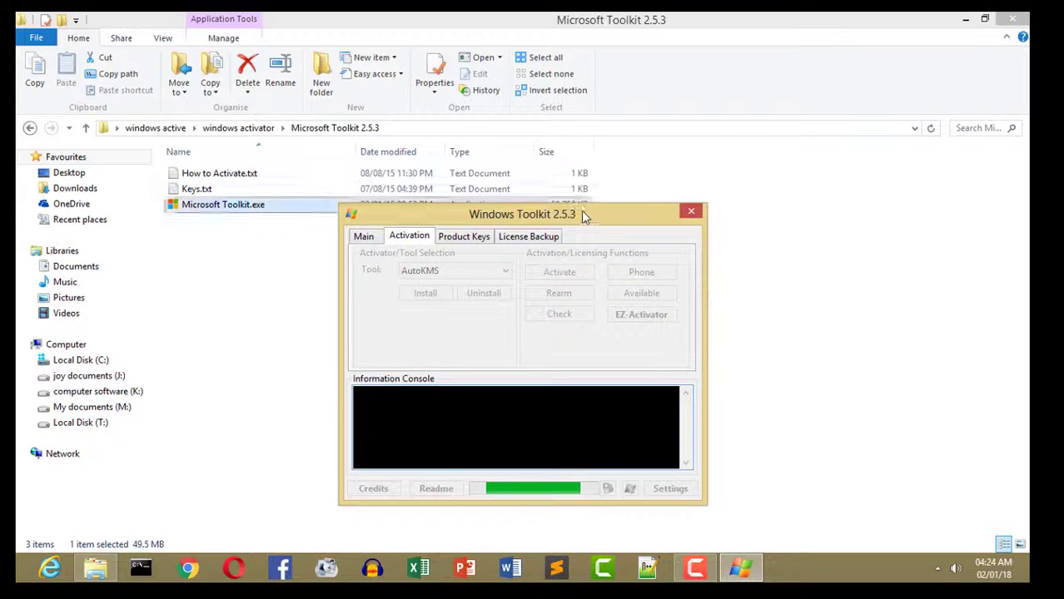
left_click_drag(582, 210, 589, 131)
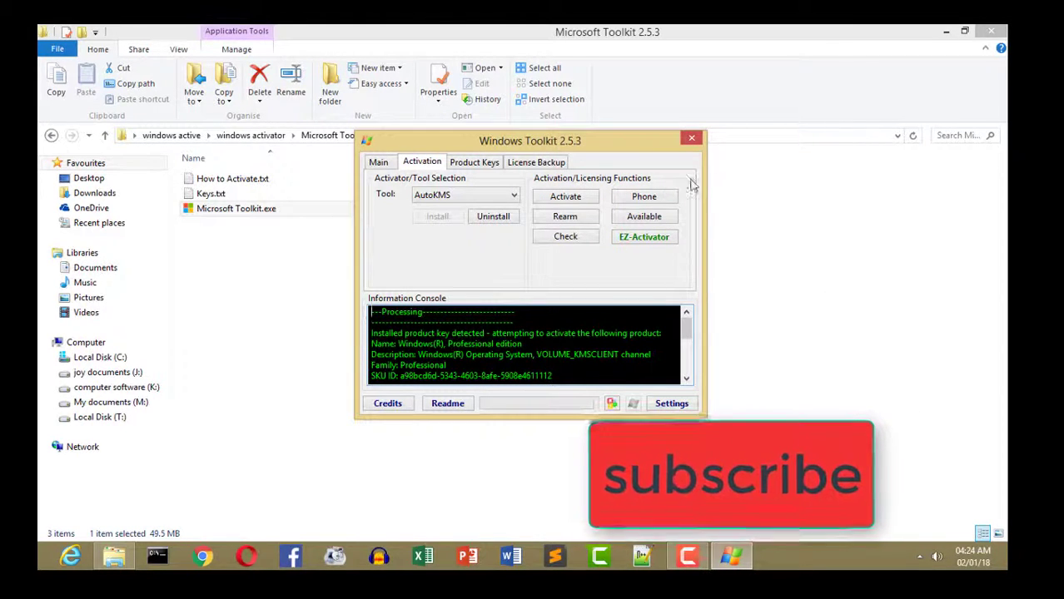
left_click(691, 138)
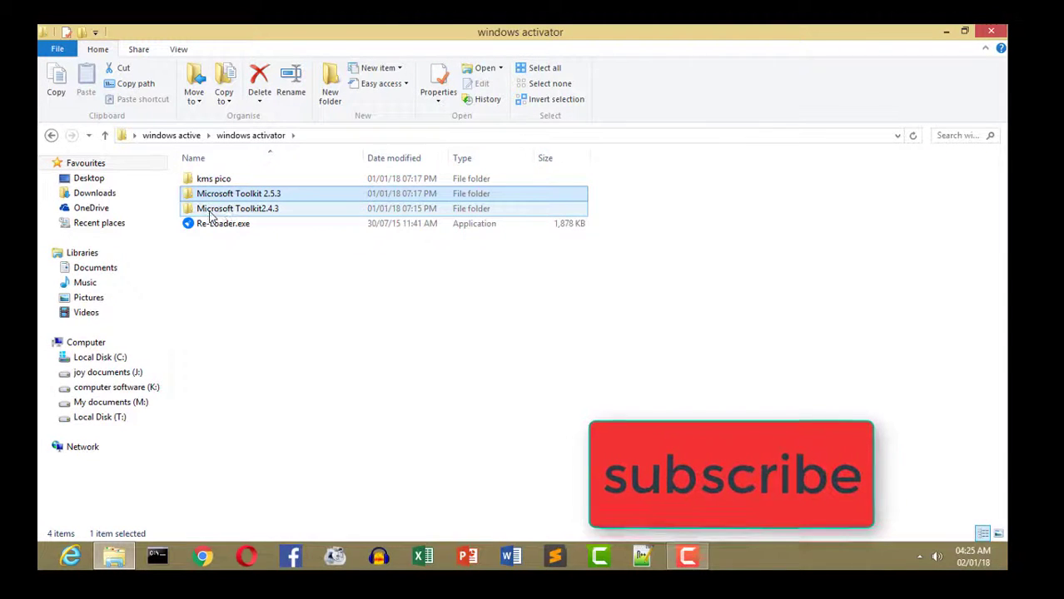
- Open the Microsoft Toolkit2.4.3 folder in windows activator and launch its Microsoft Toolkit.exe
left_click(281, 211)
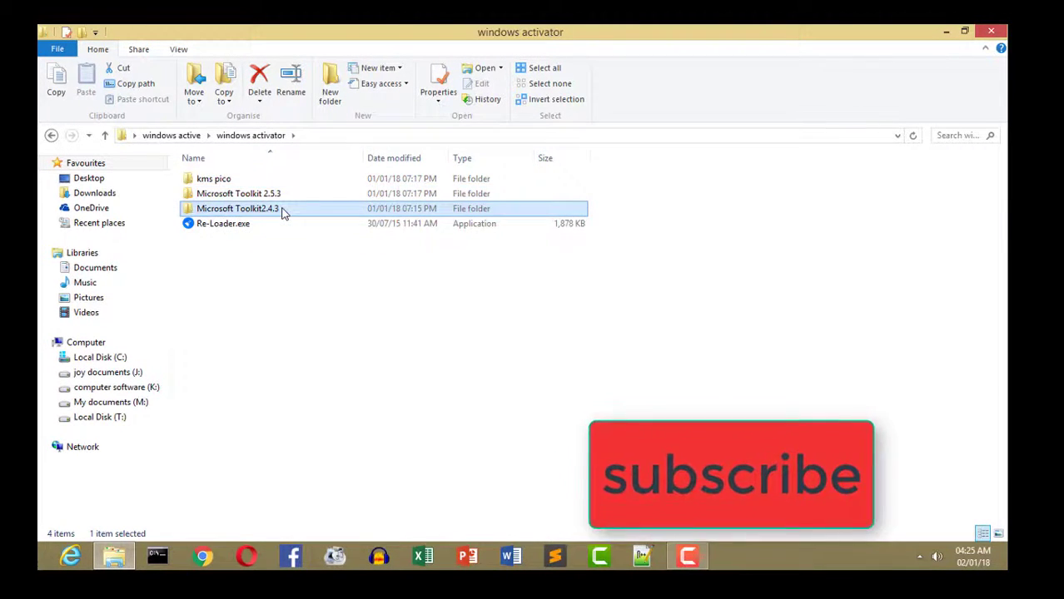
double_click(281, 210)
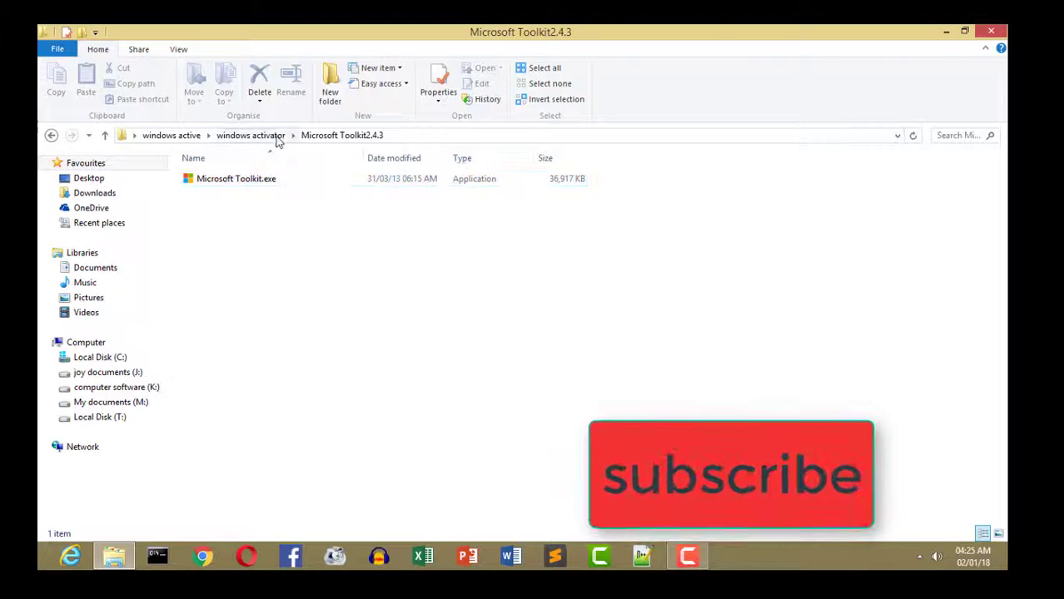
double_click(244, 181)
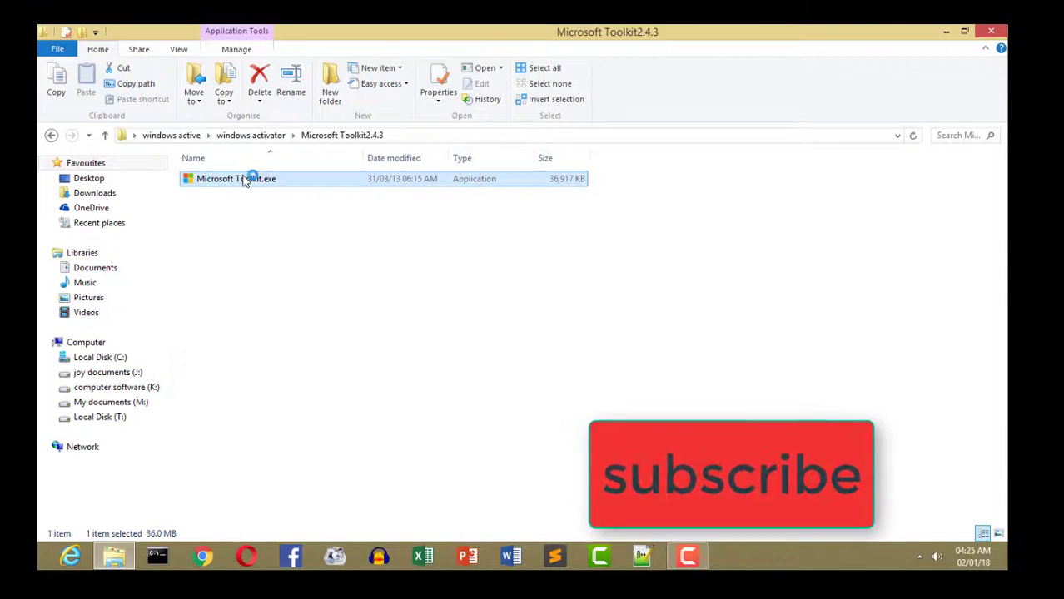